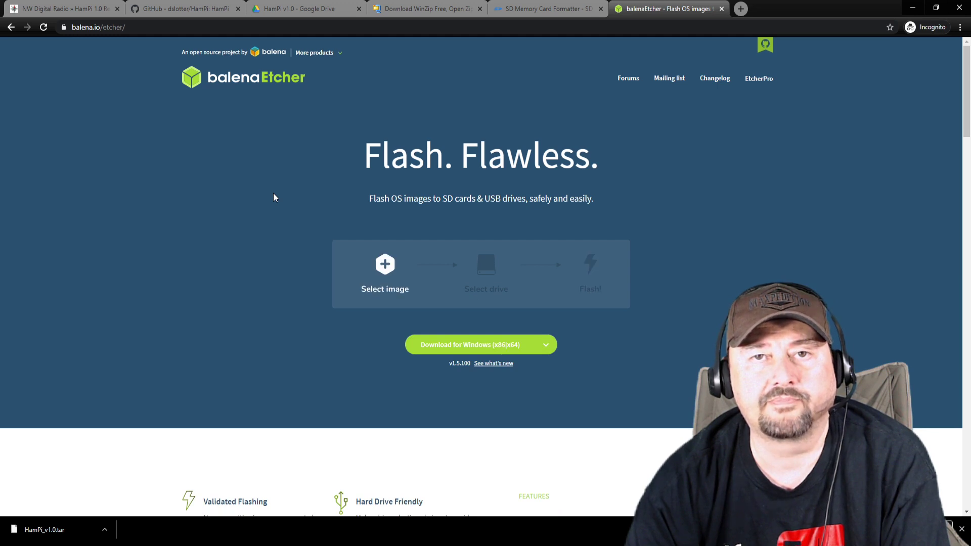
Step: Look over the balenaEtcher download options for the different operating systems
scroll(273, 197, "down", 15)
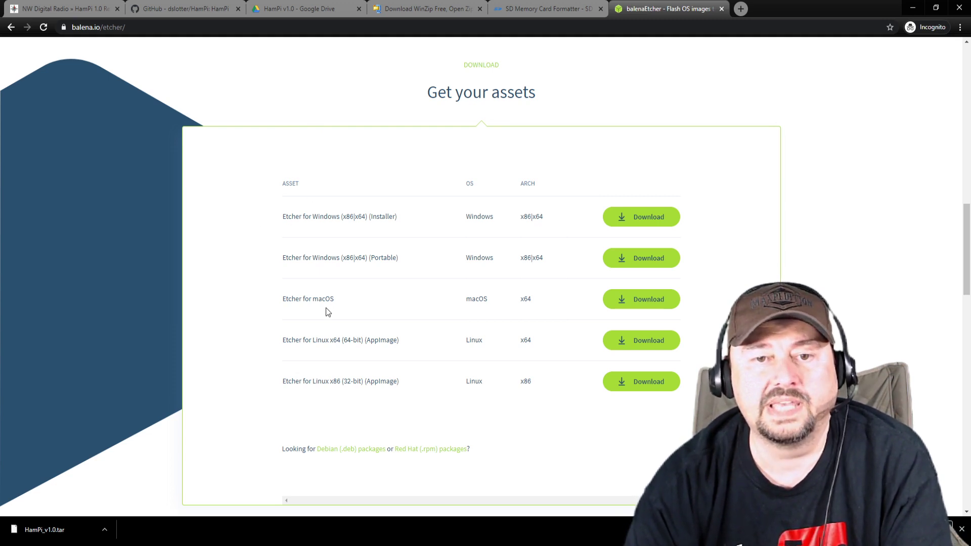
scroll(343, 335, "up", 15)
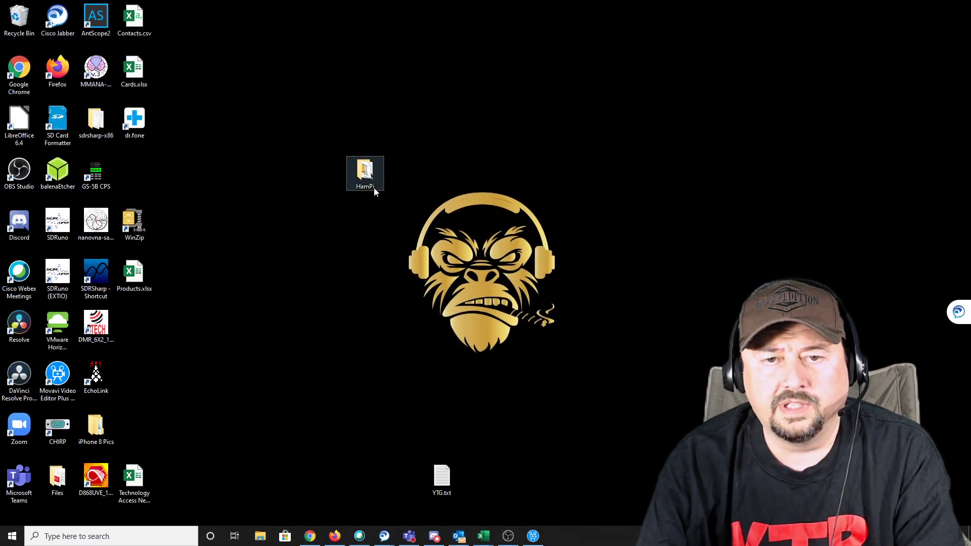
Step: Open the desktop's HamPi folder and view HamPi_v1.0.tar in the WinZip evaluation version, closing it without unzipping
double_click(361, 166)
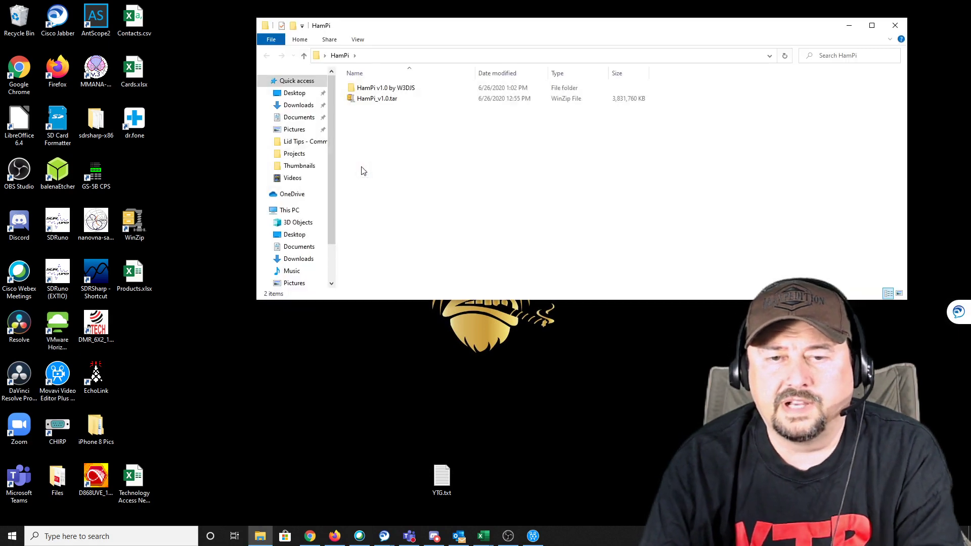
left_click_drag(515, 35, 468, 107)
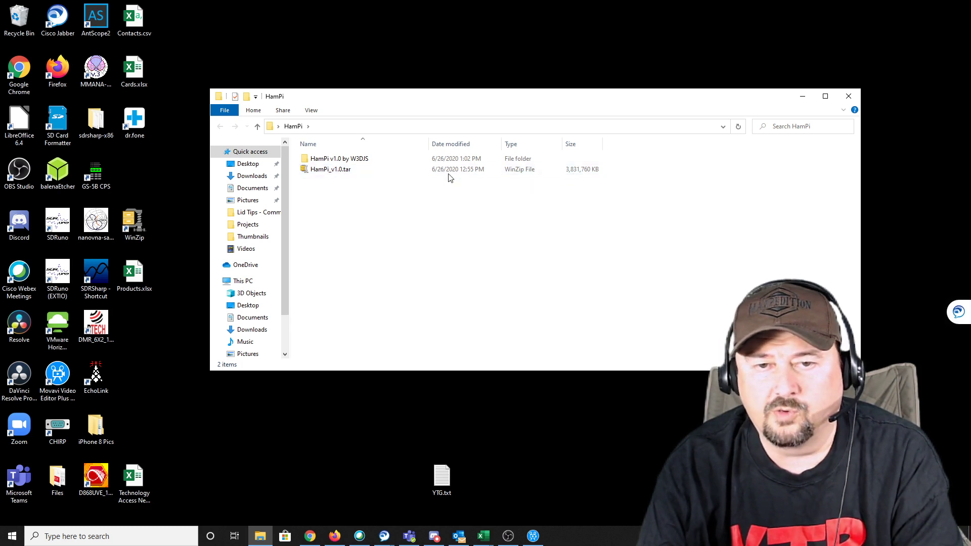
double_click(410, 172)
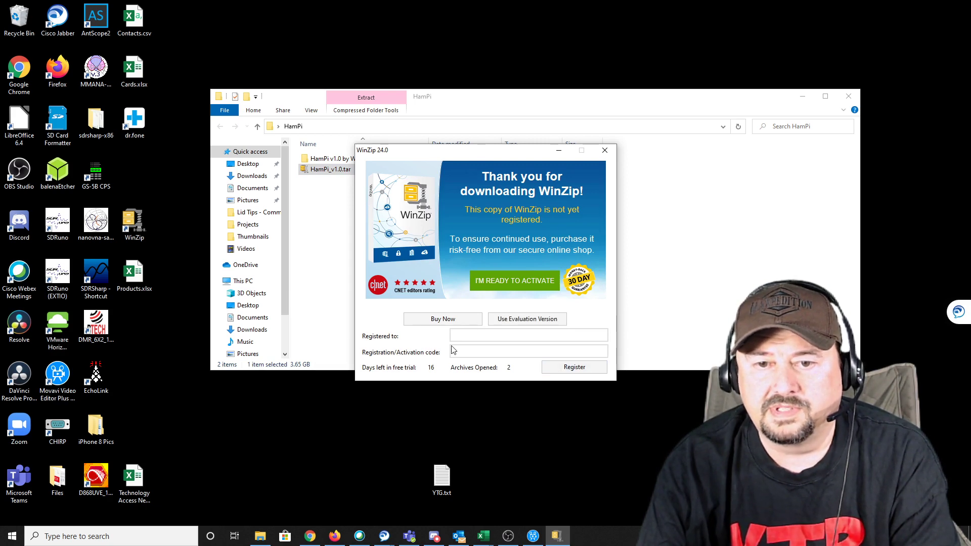
left_click(506, 319)
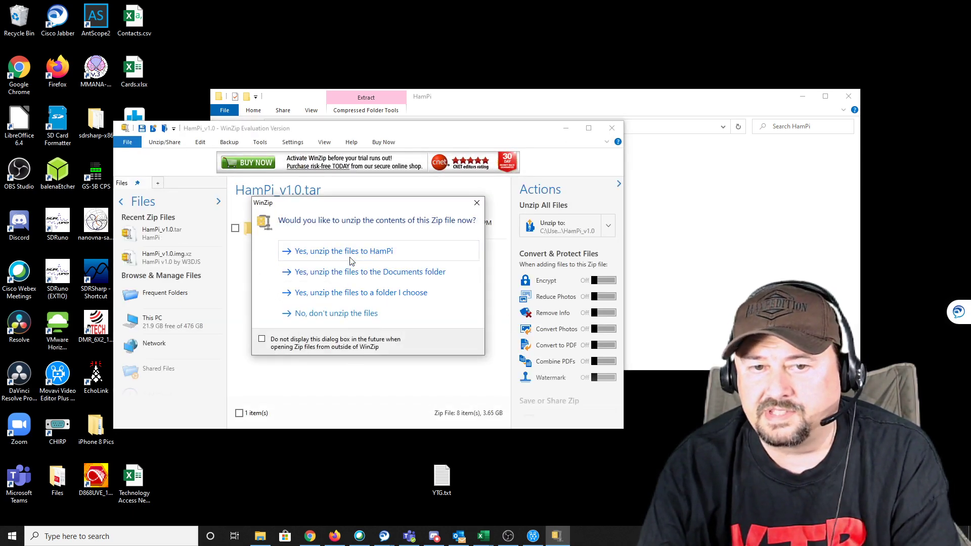
left_click(476, 203)
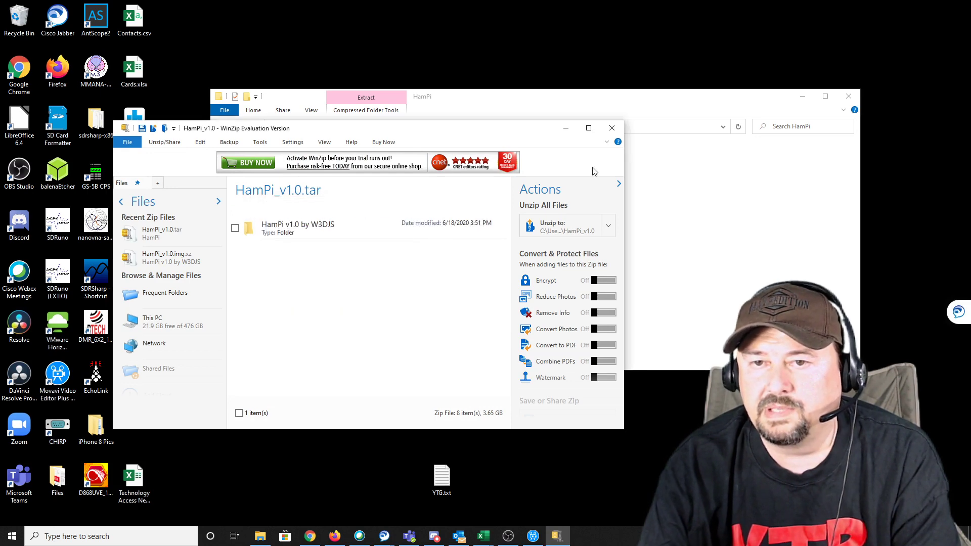
left_click(610, 128)
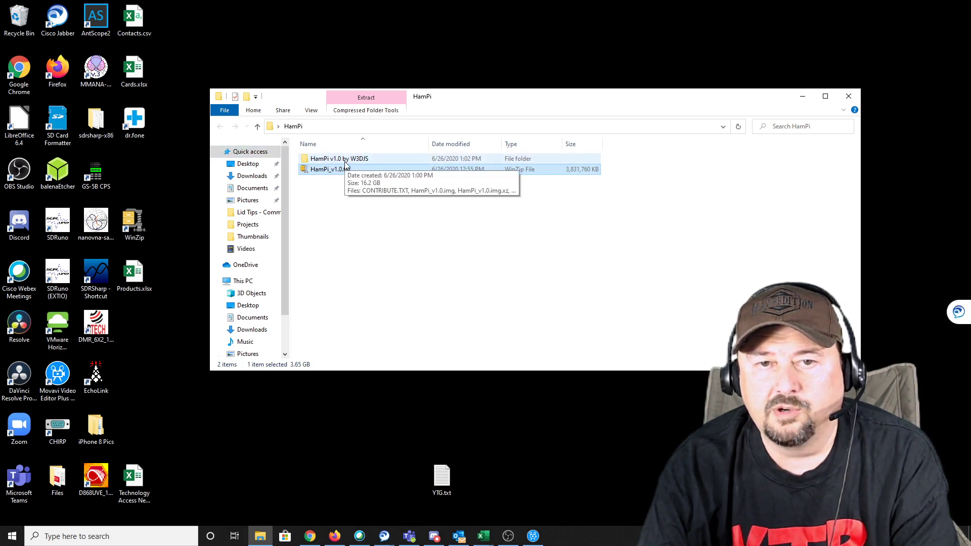
Step: Open the HamPi v1.0 by W3DJS folder and view HamPi_v1.0.img.xz in the WinZip evaluation version, closing it without unzipping
left_click(380, 162)
double_click(382, 166)
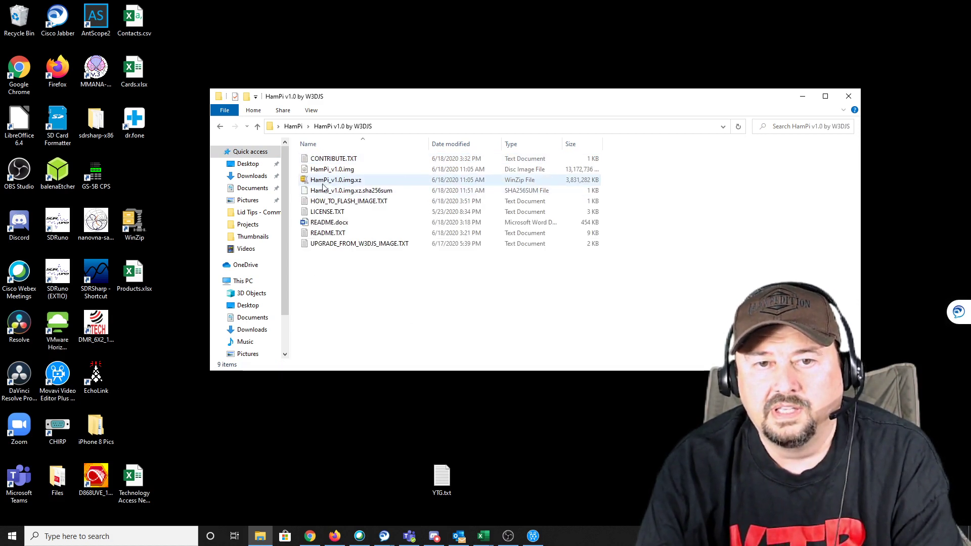
left_click(348, 183)
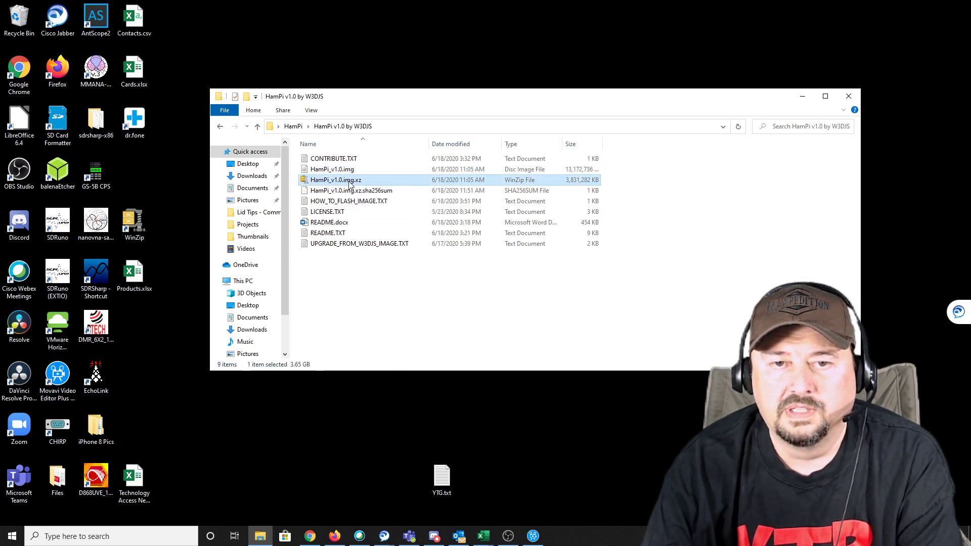
double_click(349, 181)
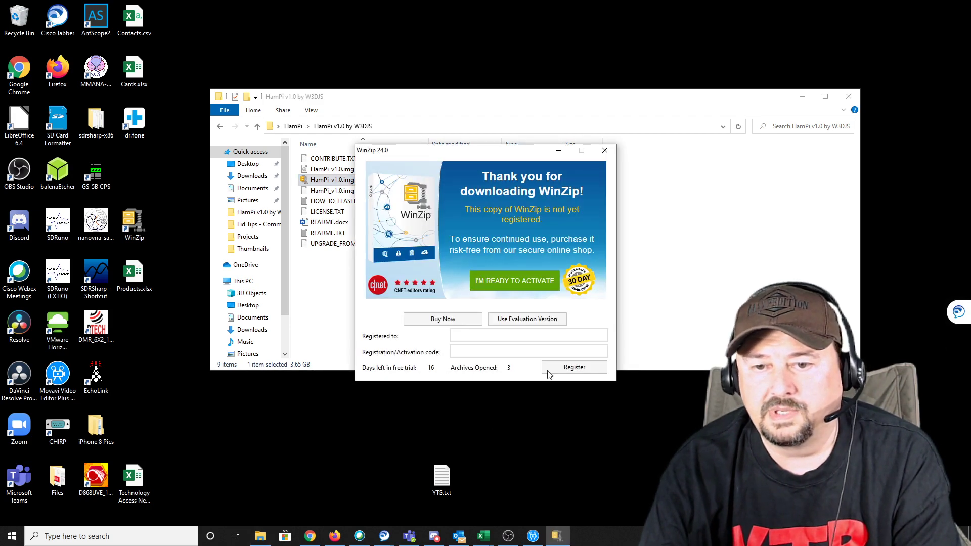
left_click(515, 319)
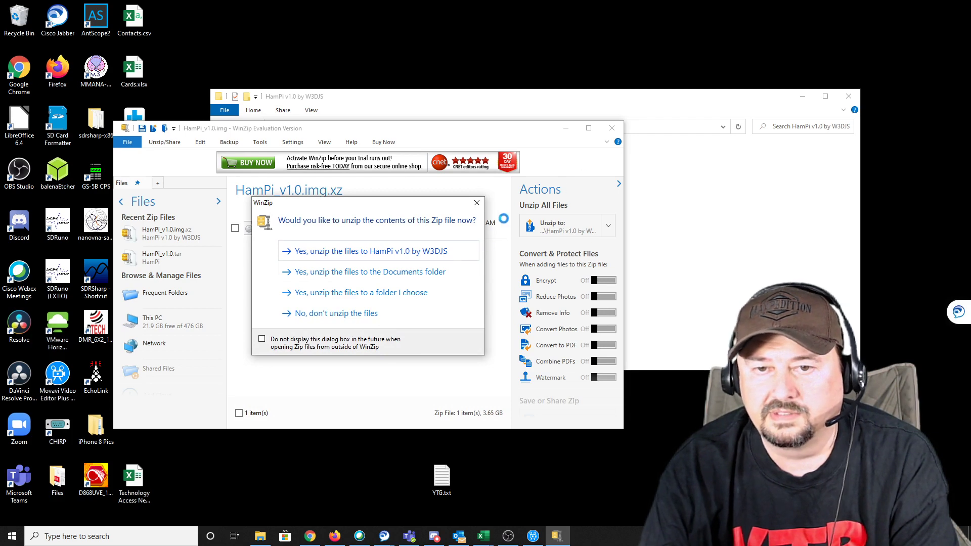
left_click(477, 202)
left_click(610, 129)
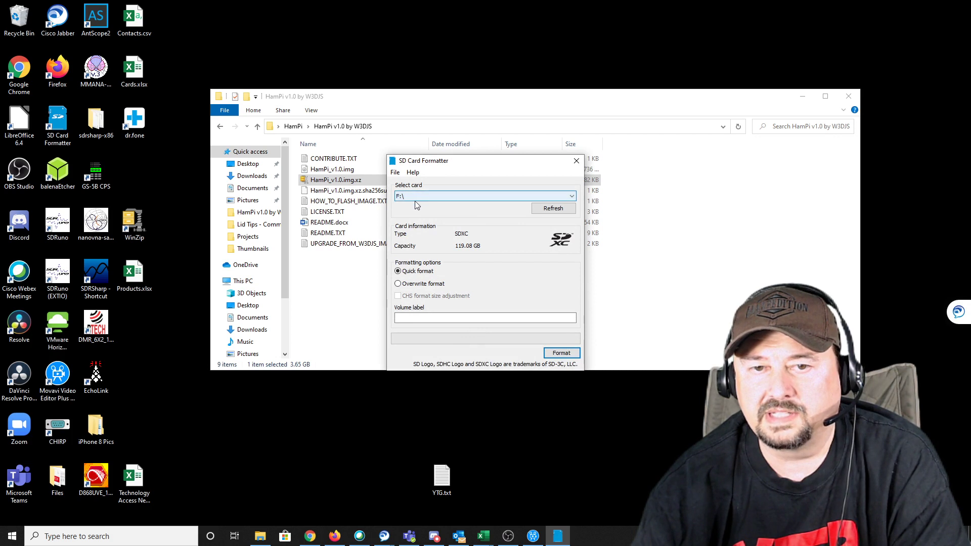
Step: Quick-format the SD card on drive F: with SD Card Formatter, accept erasing its data, and close the formatter
left_click(571, 196)
left_click(572, 200)
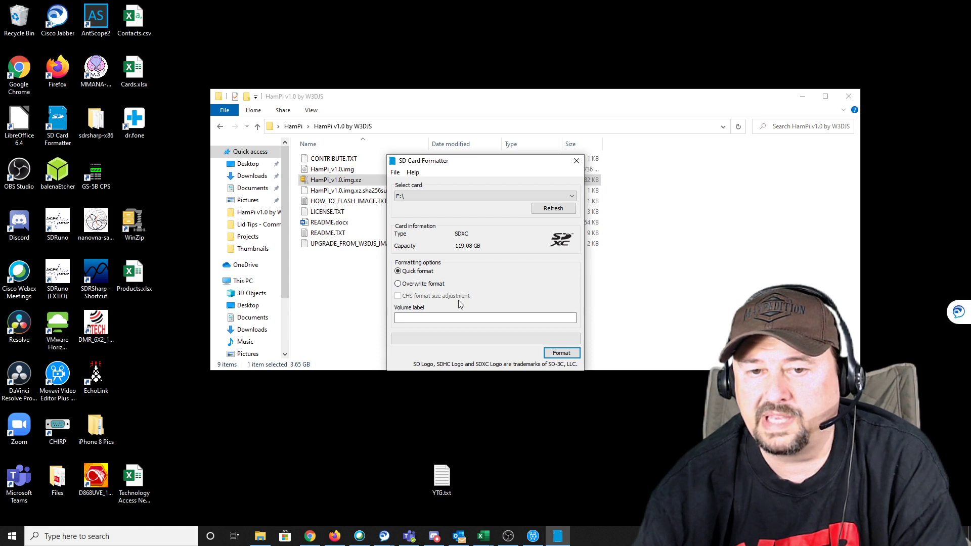
left_click(551, 355)
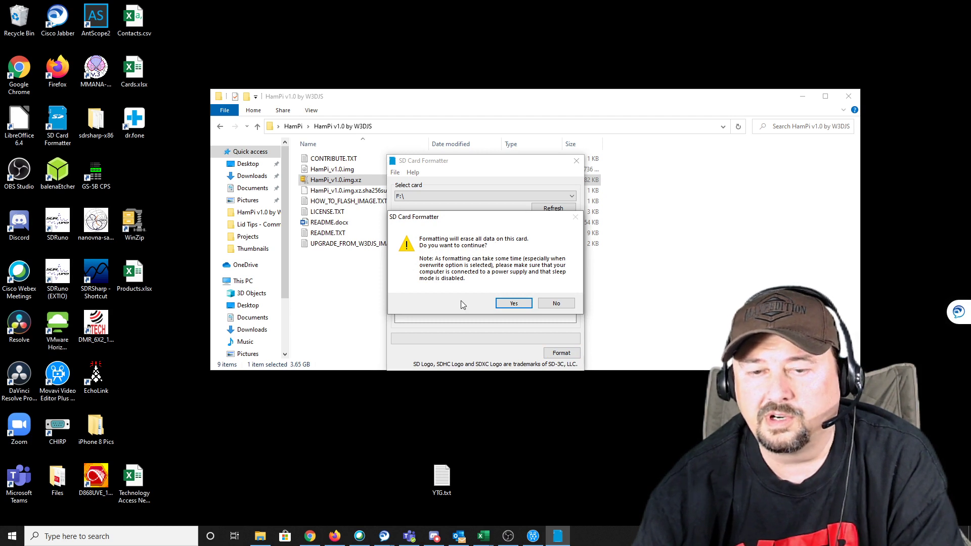
left_click(513, 303)
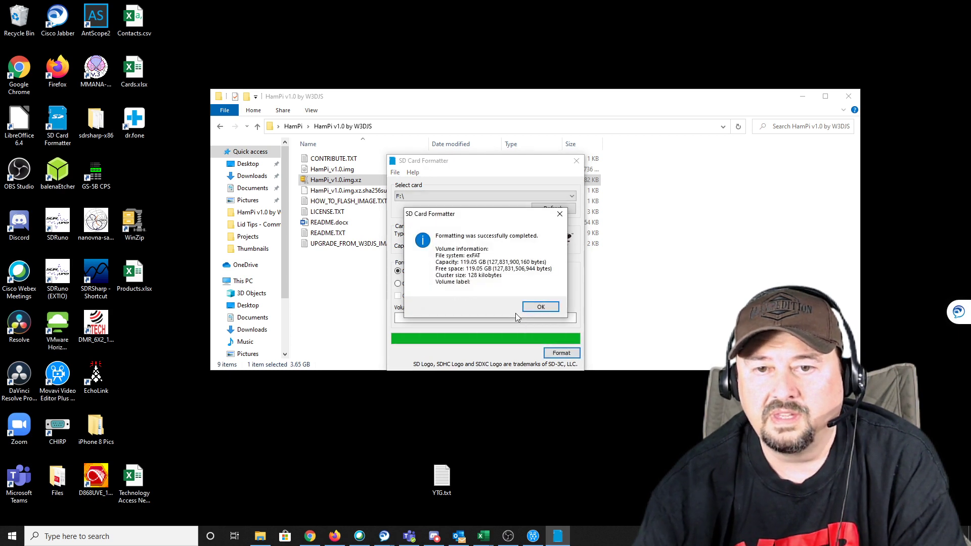
left_click(534, 307)
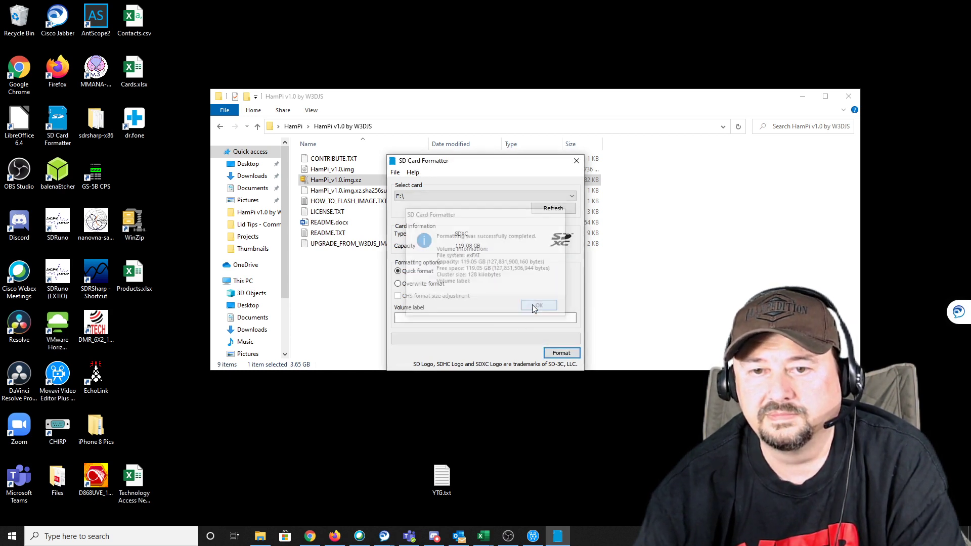
left_click(576, 161)
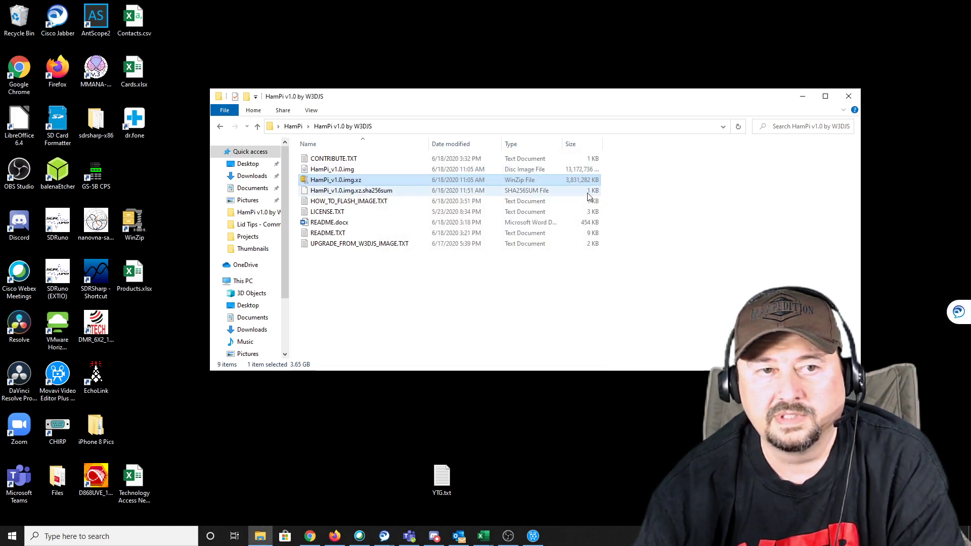
Step: Open balenaEtcher and load HamPi_v1.0.img from the desktop's HamPi folder as the source image
double_click(58, 175)
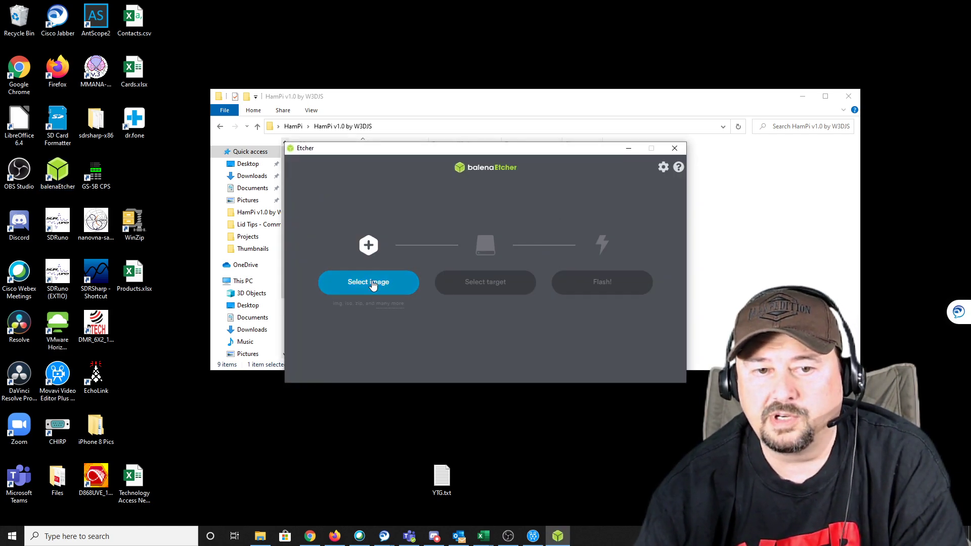
left_click(372, 283)
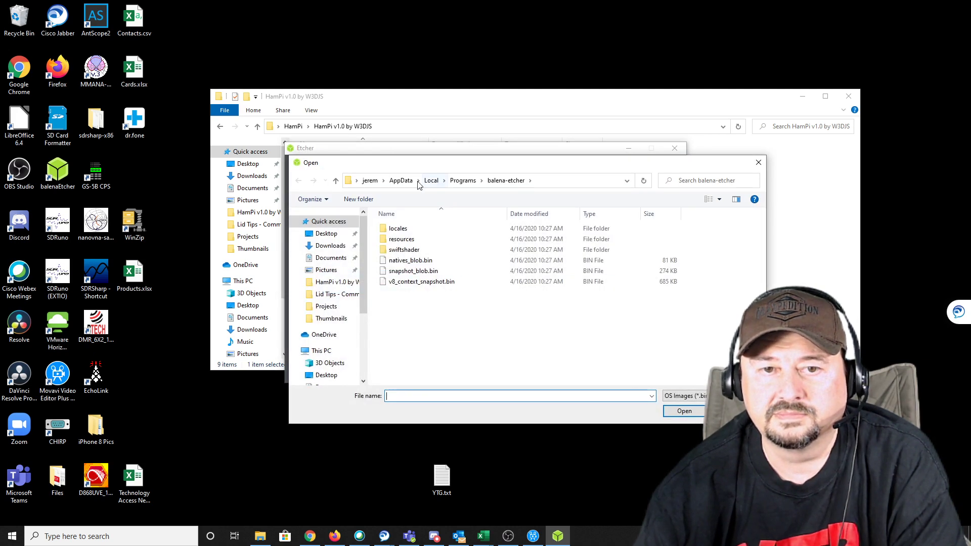
left_click(326, 233)
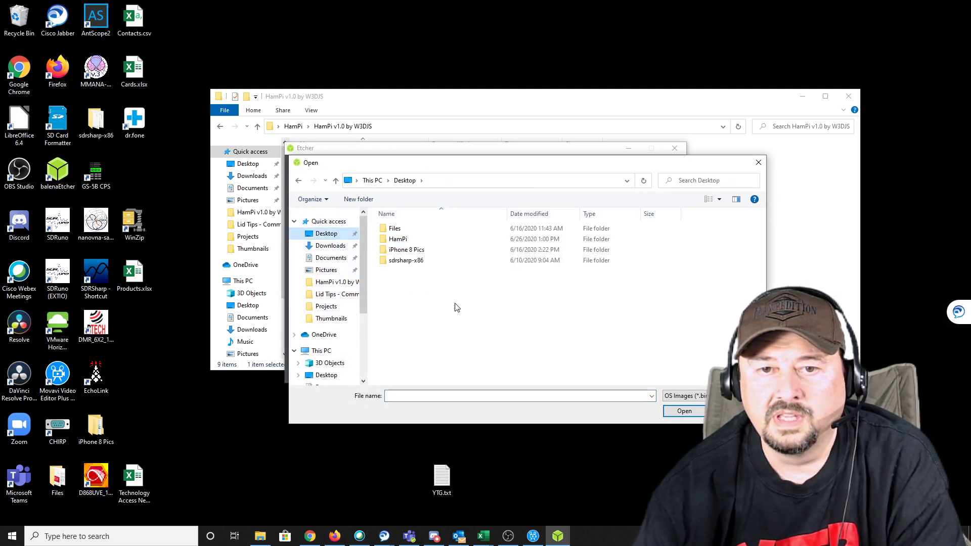
left_click(427, 240)
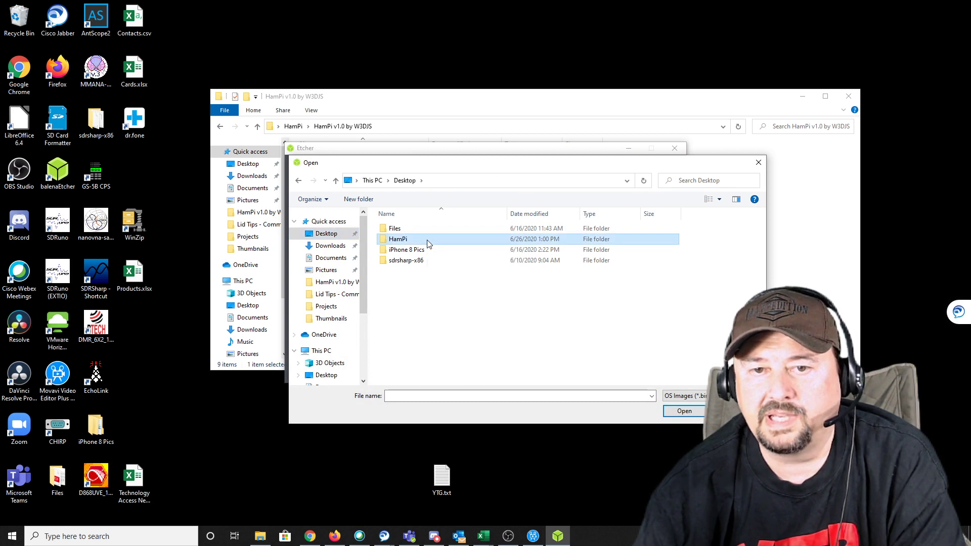
double_click(427, 240)
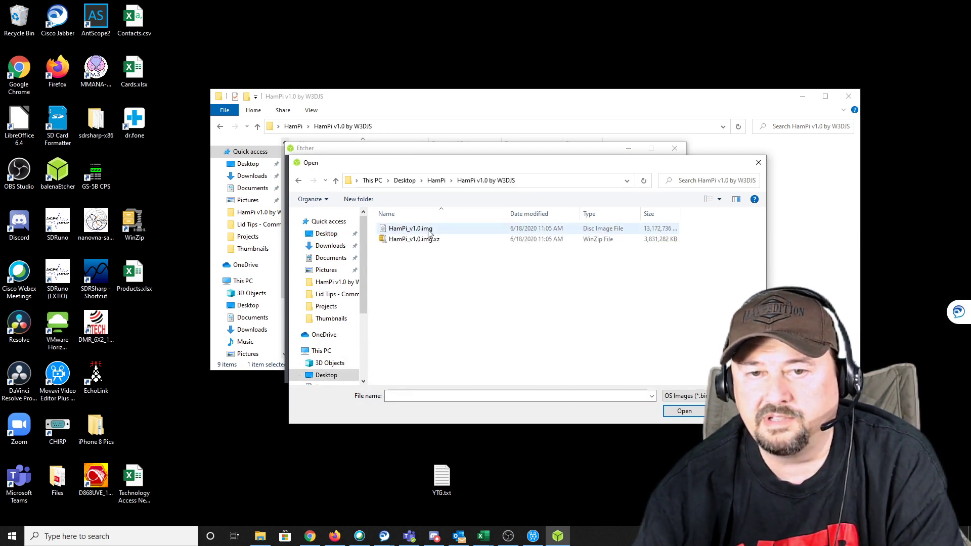
left_click(430, 230)
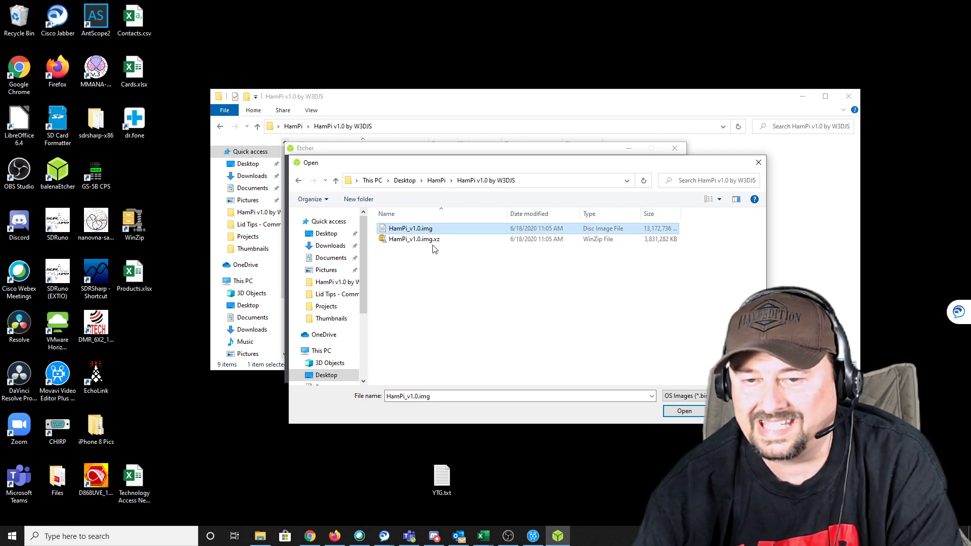
left_click(684, 412)
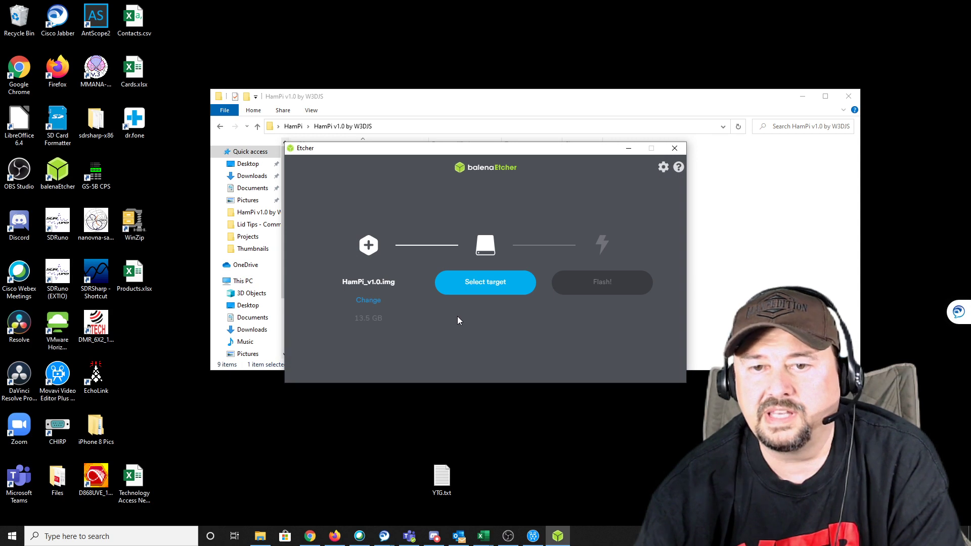
Step: Flash the image to the 128 GB Generic STORAGE DEVICE USB drive, accepting its large size and cancelling the insert-disk prompt
left_click(480, 282)
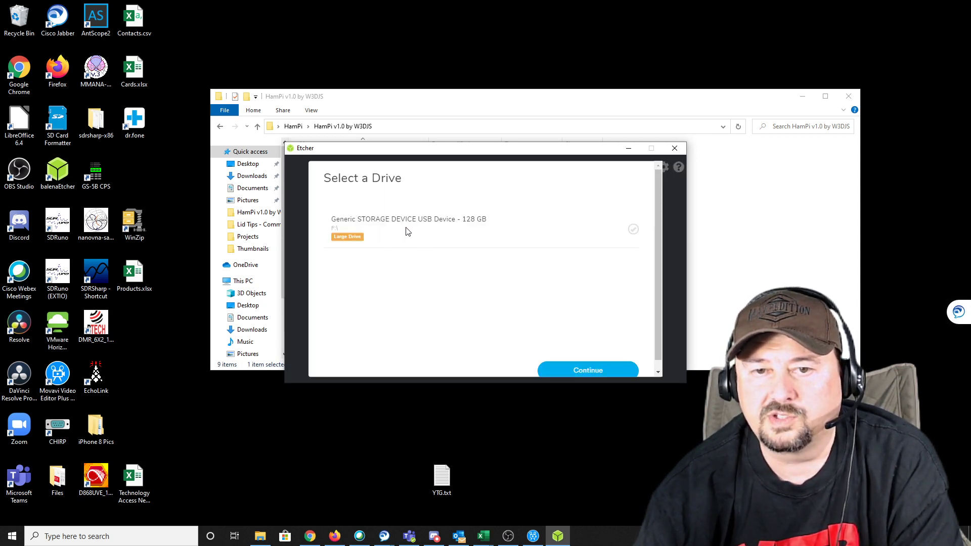
left_click(461, 226)
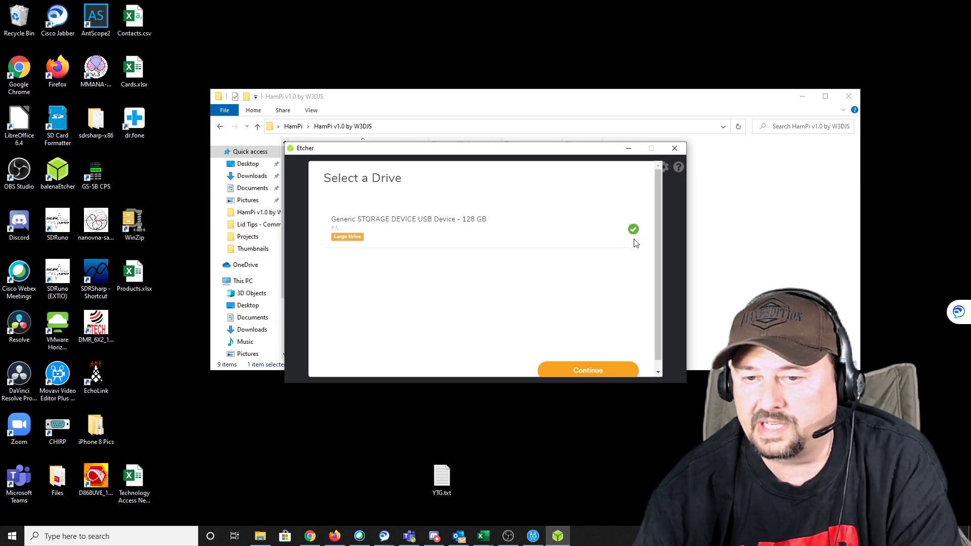
left_click(602, 376)
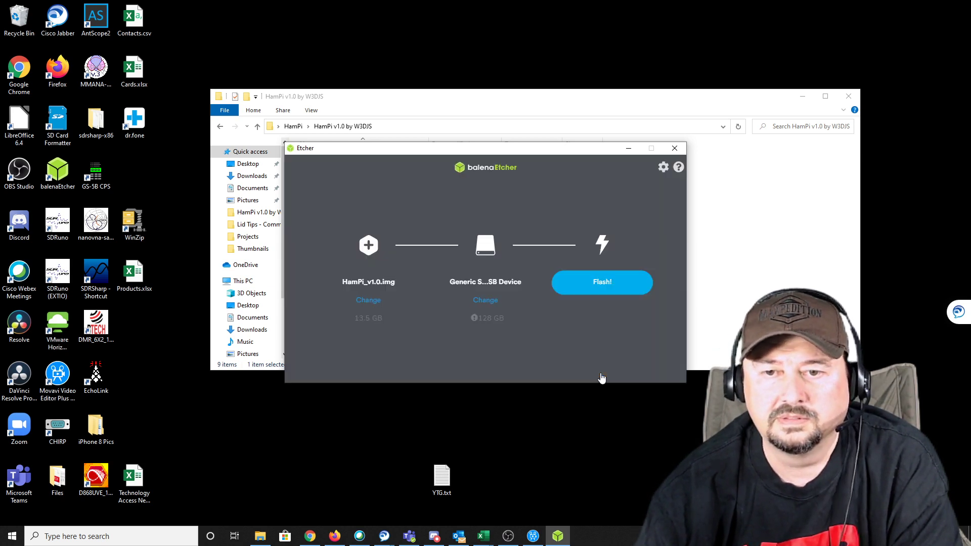
left_click(611, 282)
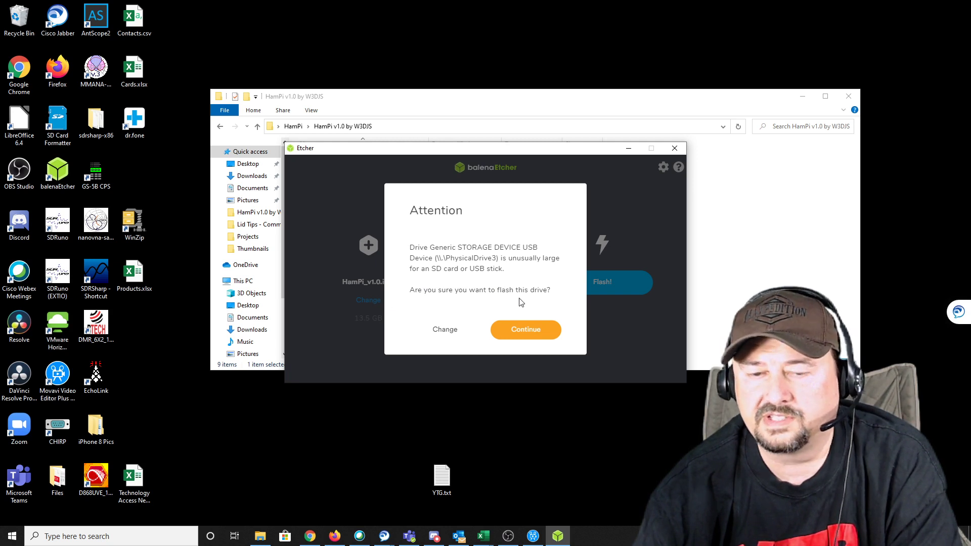
left_click(519, 330)
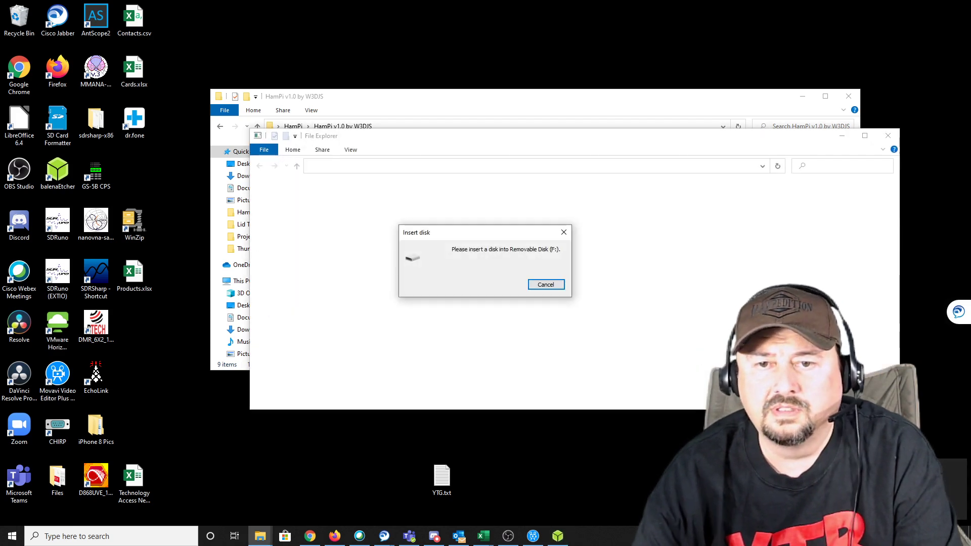
left_click(556, 284)
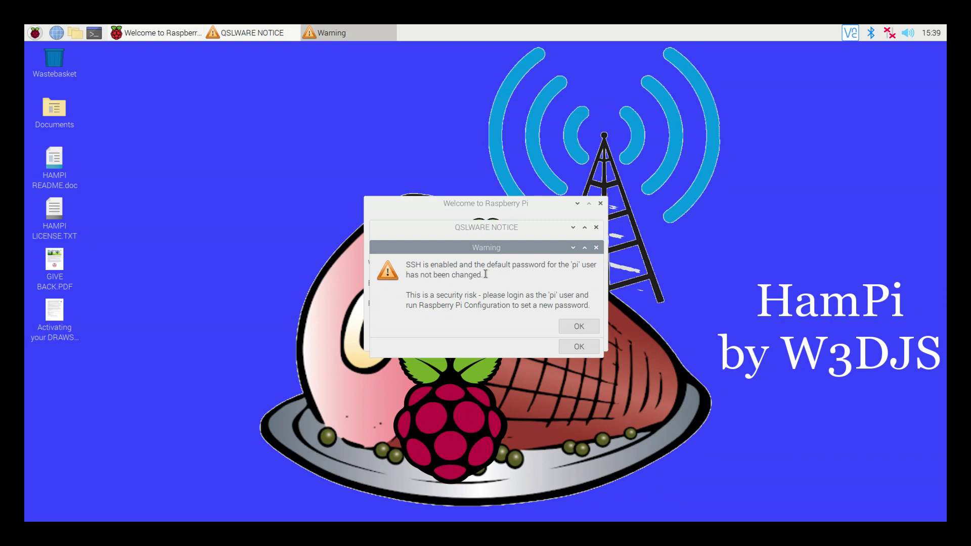
Step: On the HamPi desktop, dismiss the SSH and QSLware notices and set the welcome wizard's country to United States
left_click(569, 324)
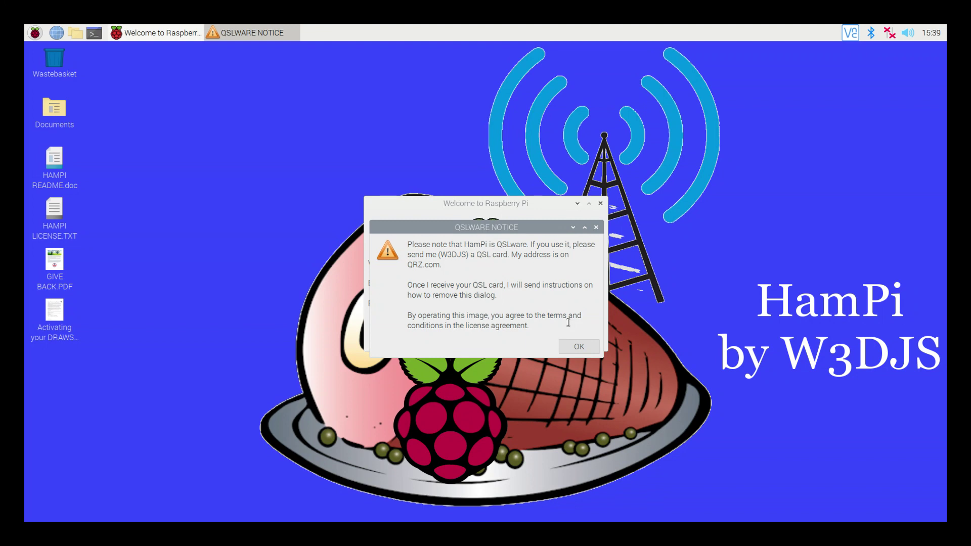
left_click(576, 347)
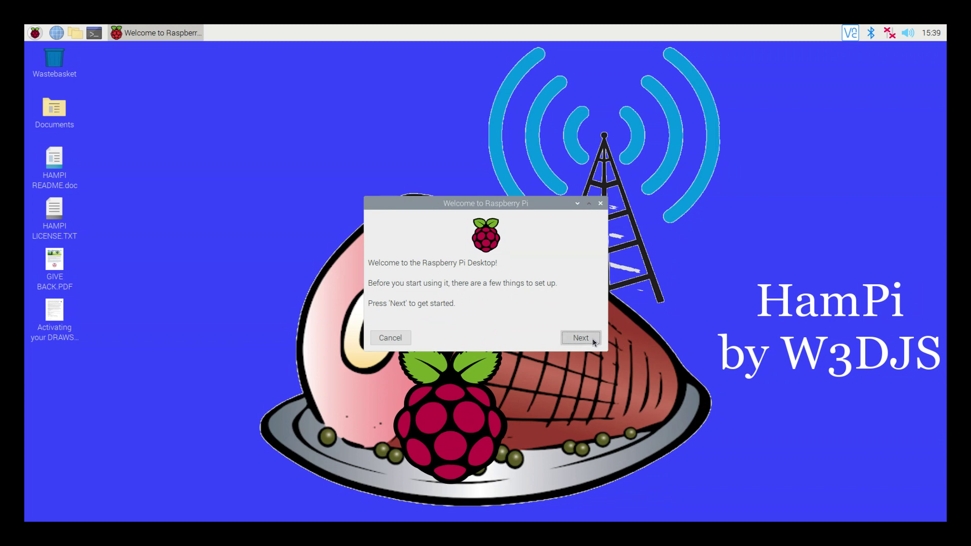
left_click(593, 342)
left_click(601, 261)
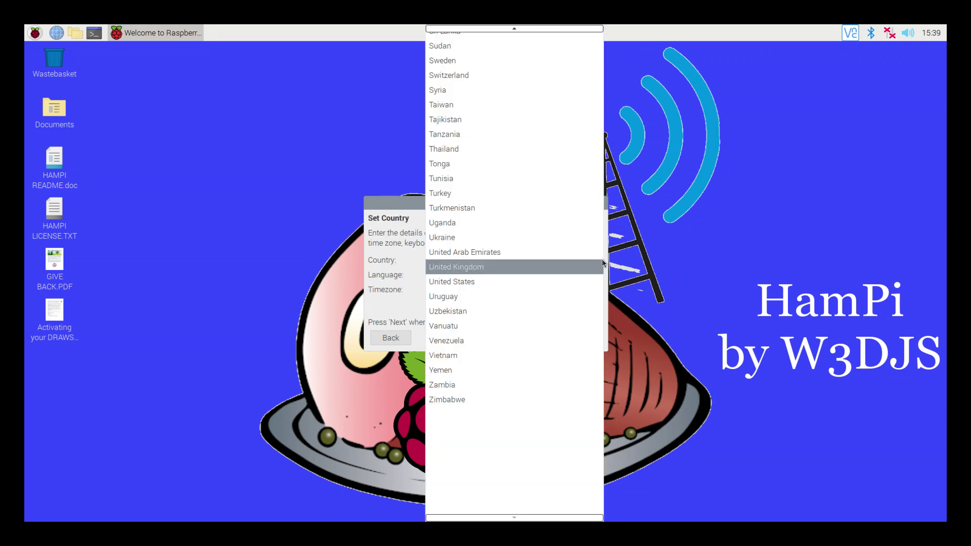
left_click(493, 282)
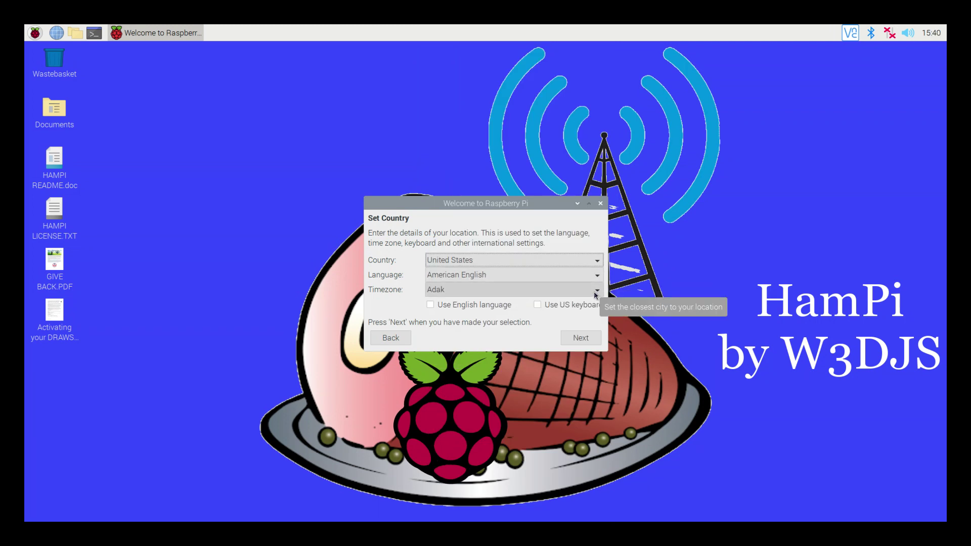
Step: Enable the US keyboard and English language options, set the timezone to New York, and submit the location settings
left_click(589, 309)
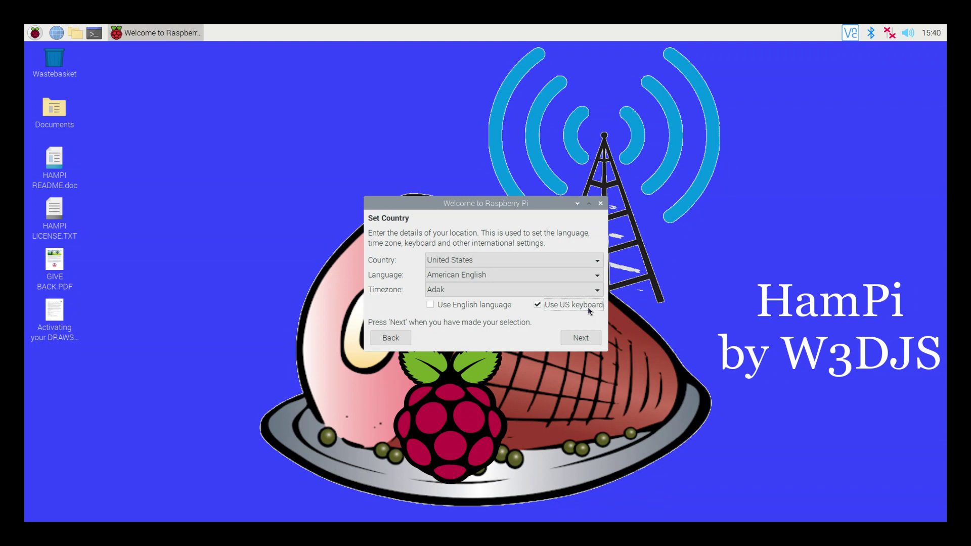
left_click(443, 306)
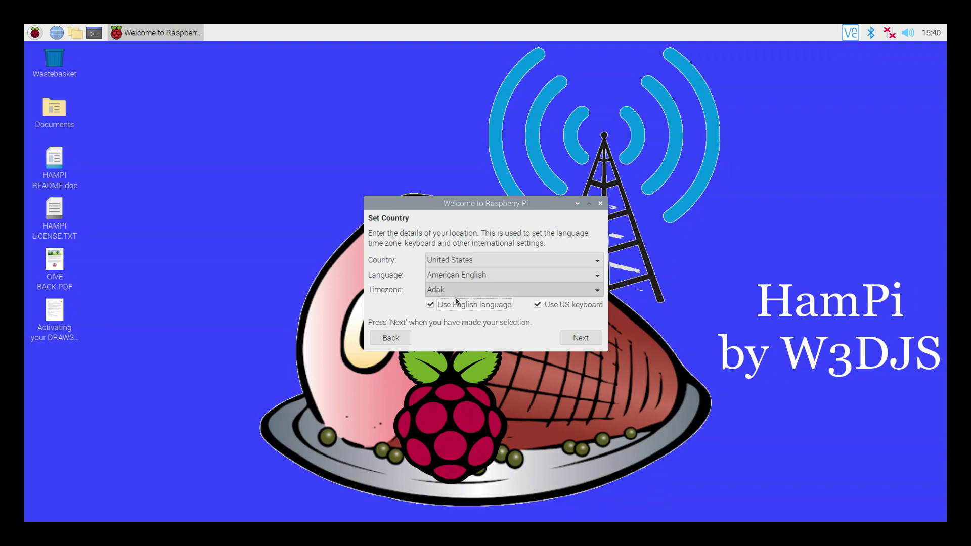
left_click(598, 293)
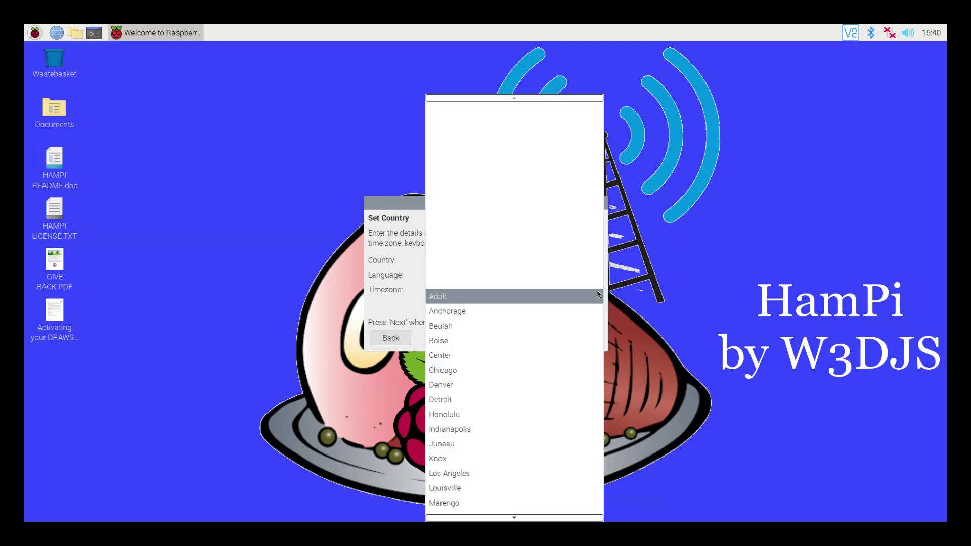
scroll(567, 332, "down", 4)
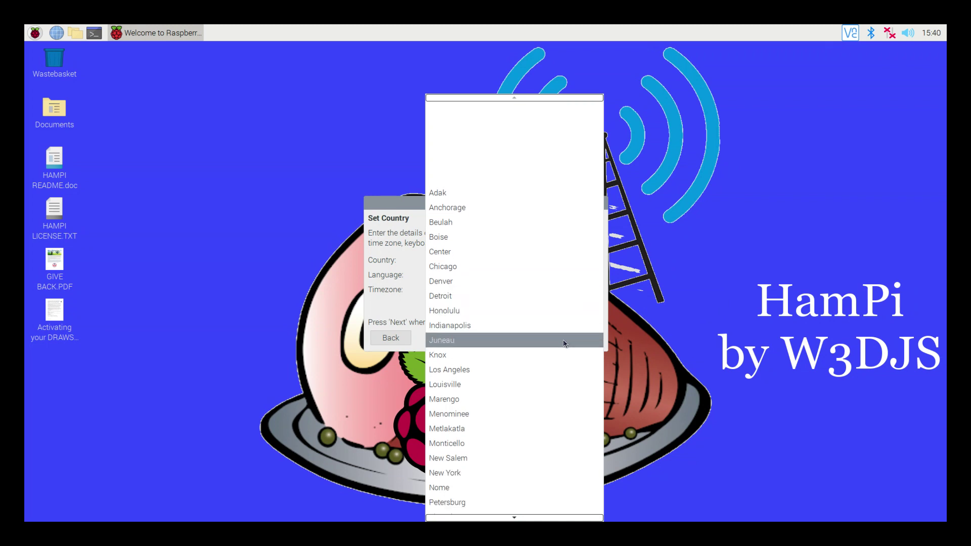
scroll(565, 343, "down", 3)
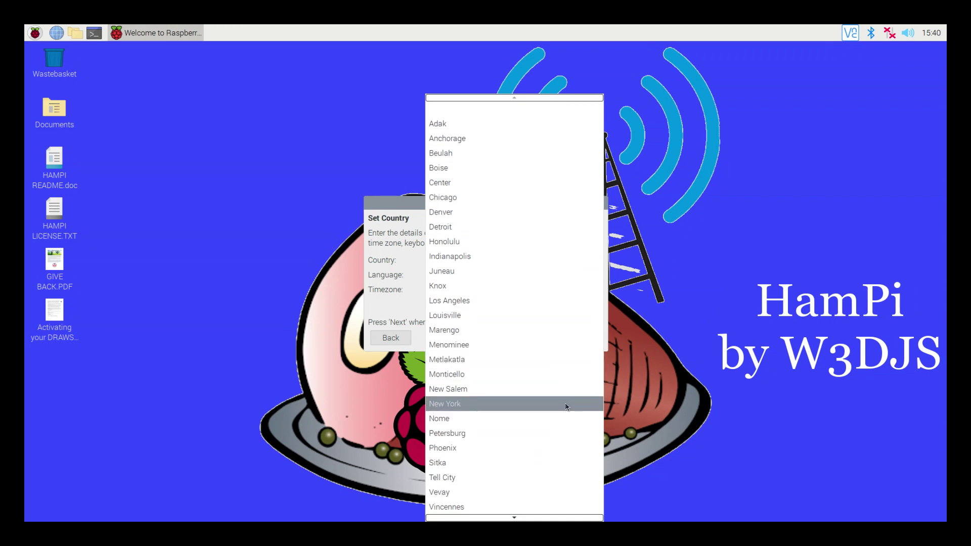
left_click(566, 406)
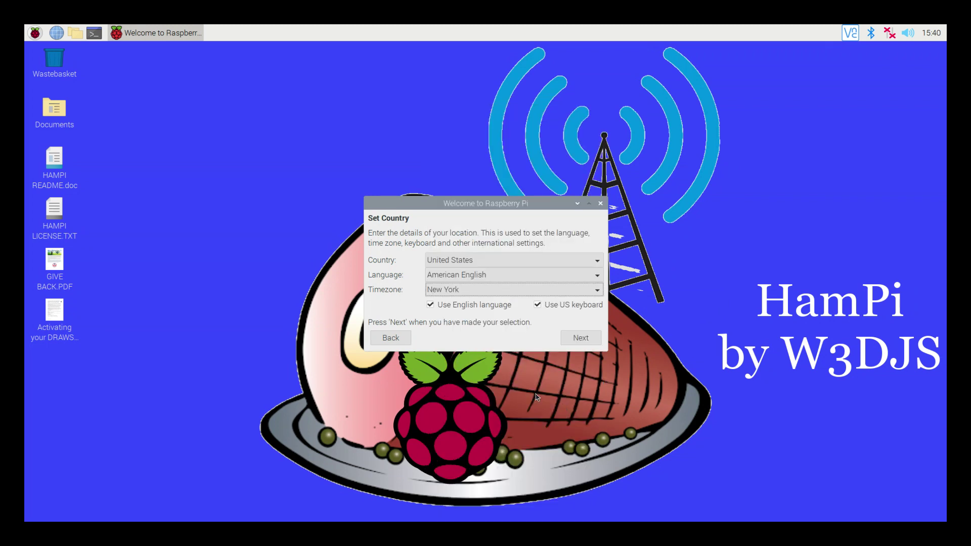
left_click(591, 343)
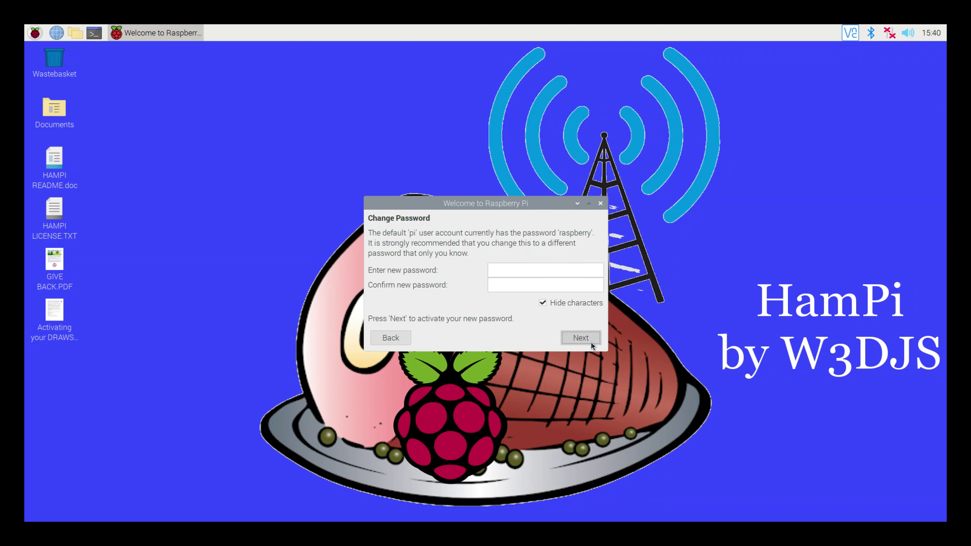
Step: Enter and confirm a new password for the pi account, and accept the screen setup without marking a black border
left_click(572, 271)
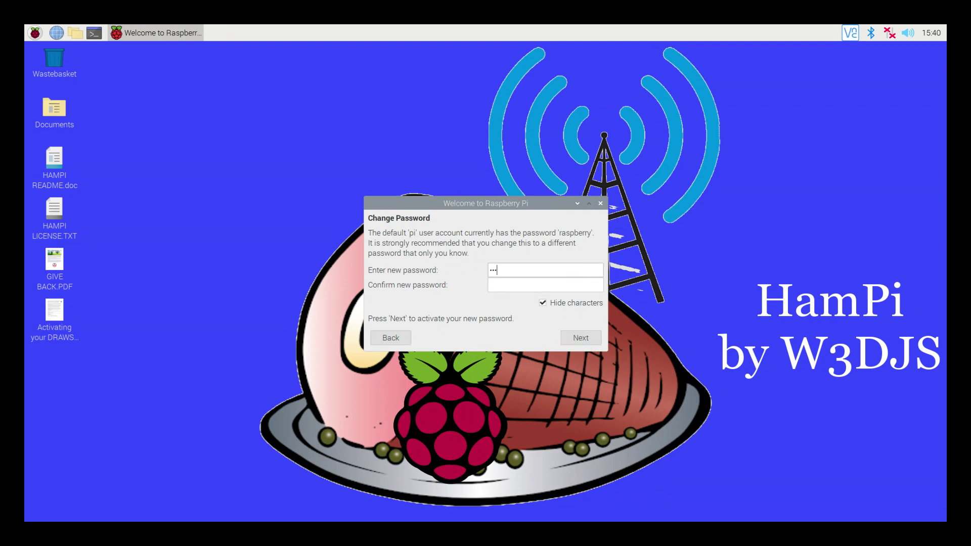
left_click(545, 285)
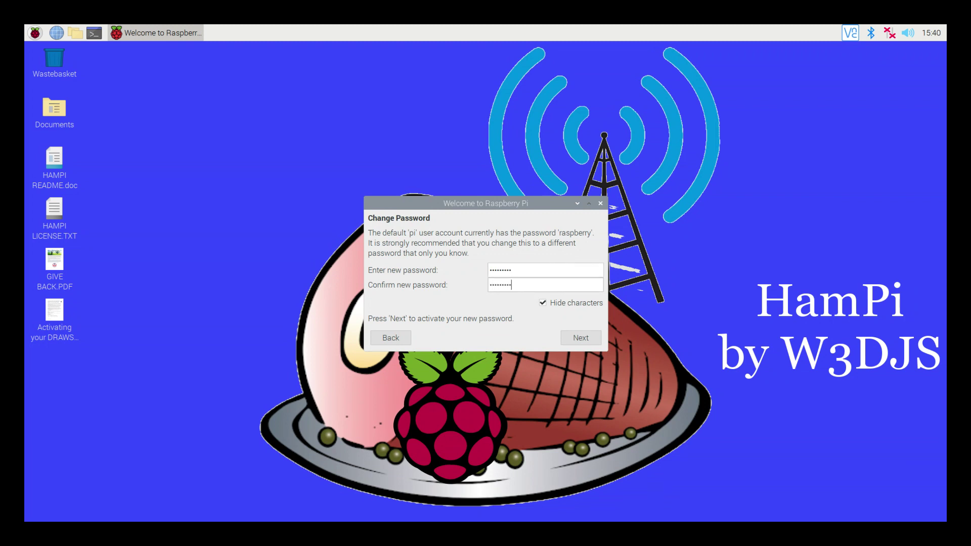
left_click(587, 340)
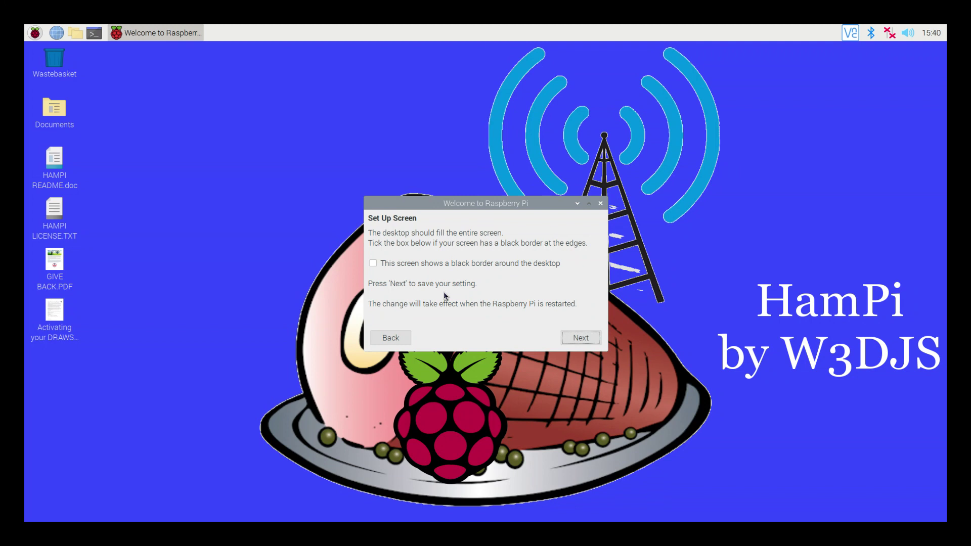
left_click(585, 340)
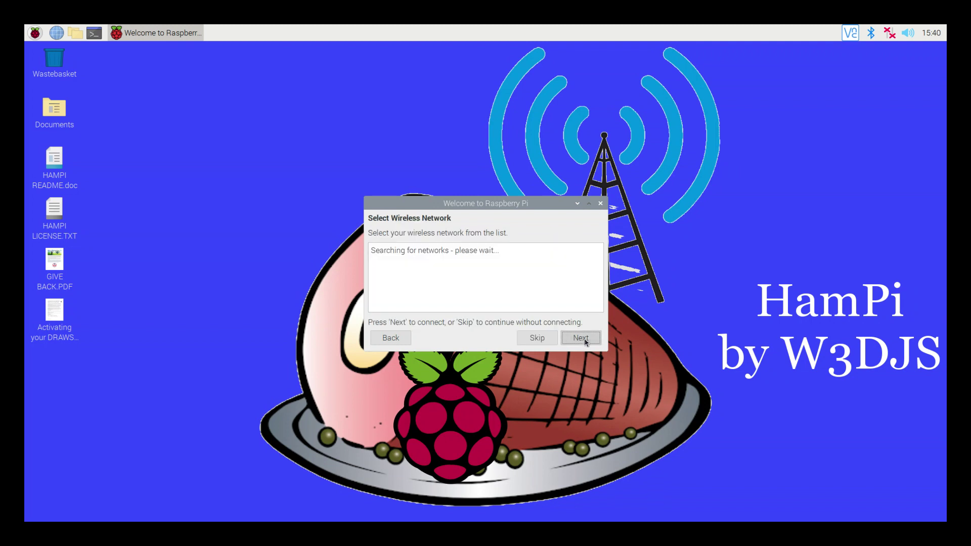